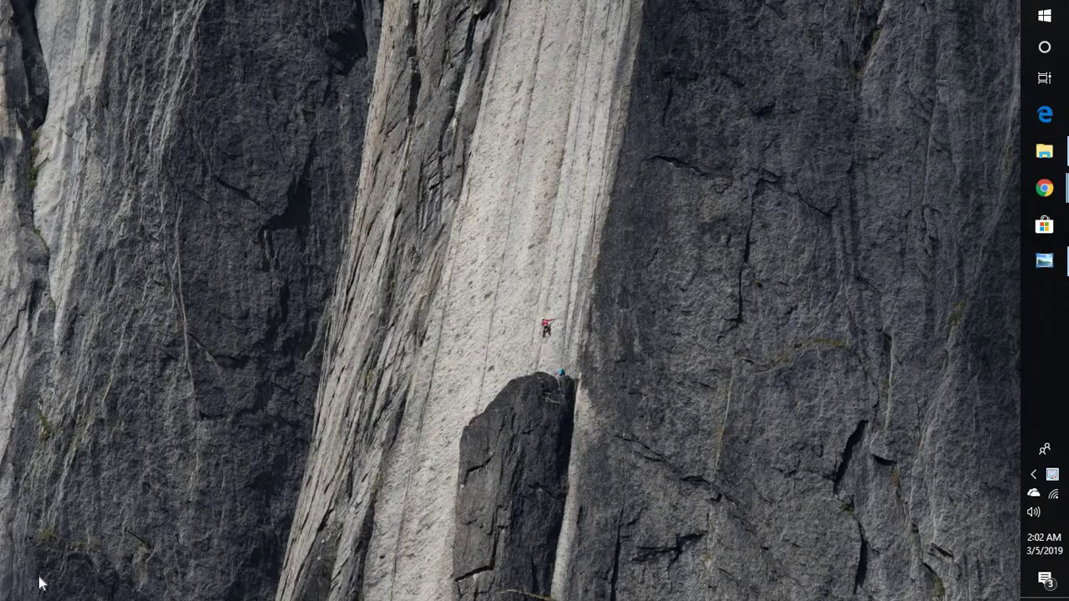
Step: Open Task Manager from the taskbar and end the Google Chrome process
right_click(1034, 322)
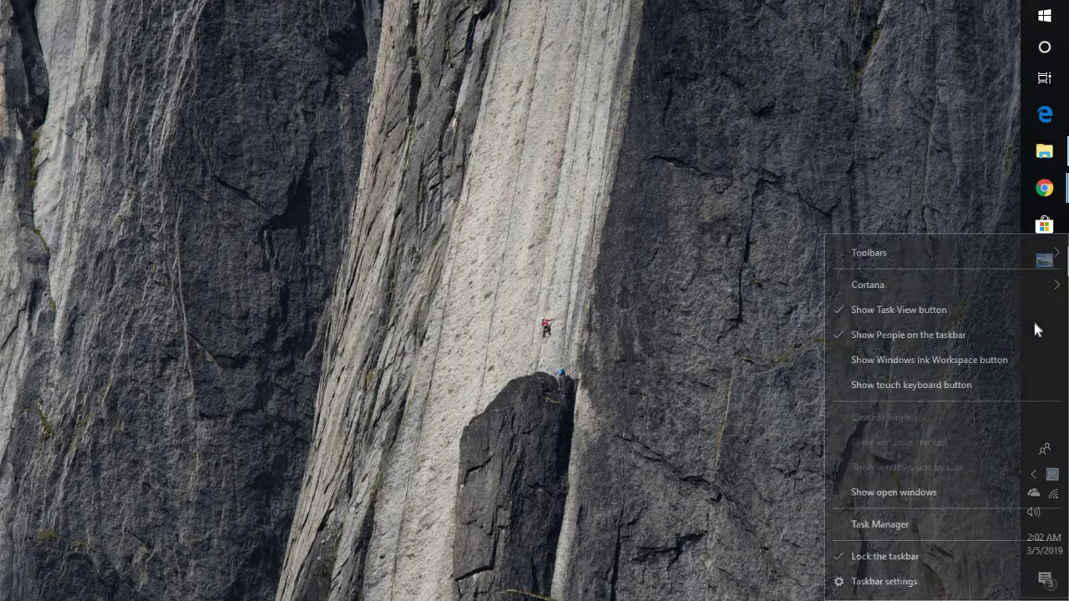
click(895, 525)
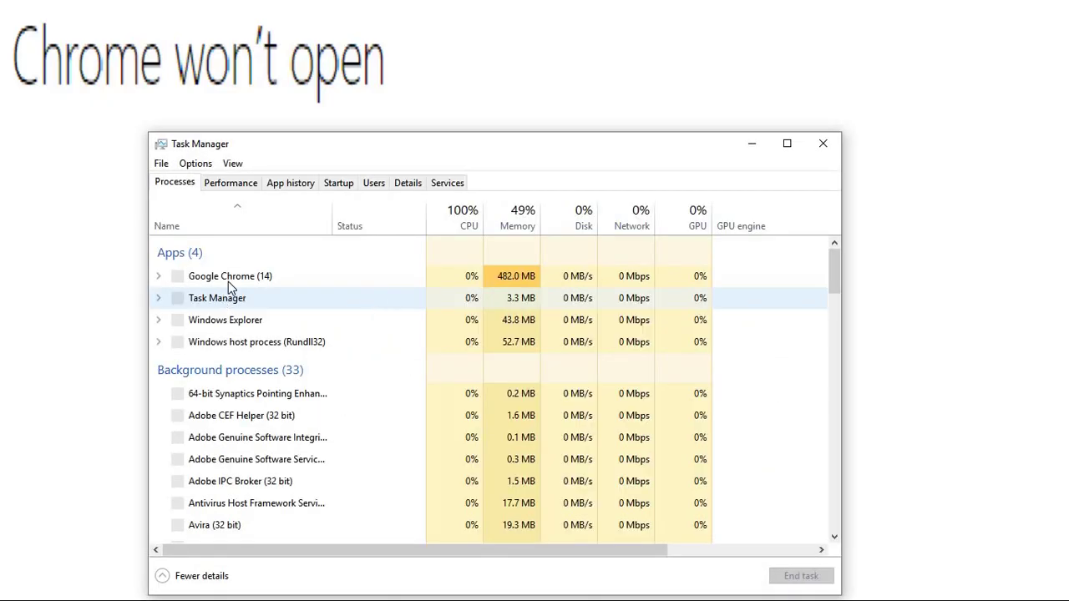
click(232, 282)
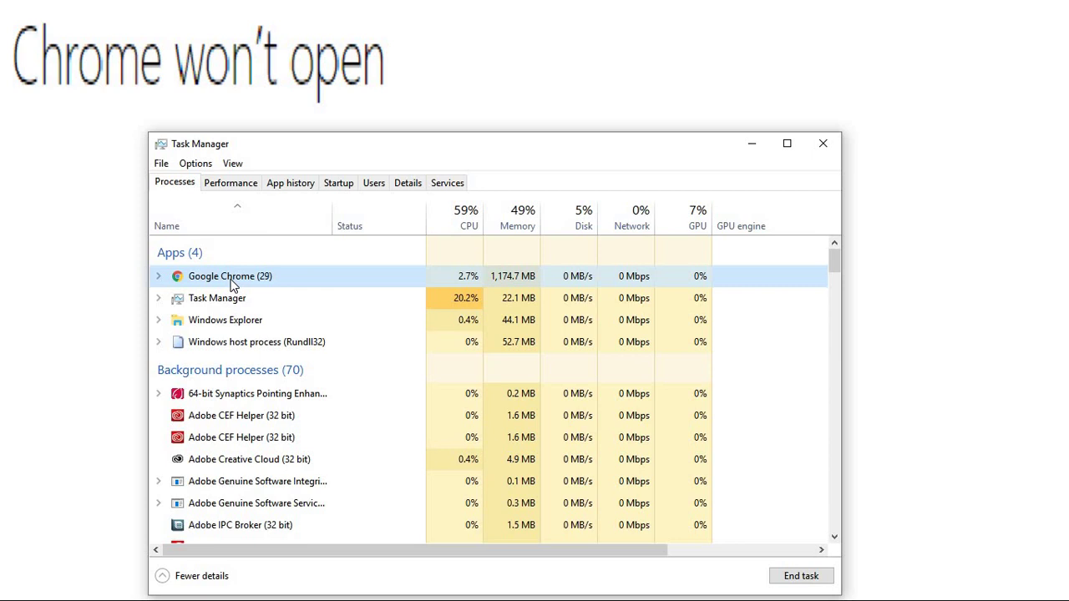
right_click(232, 284)
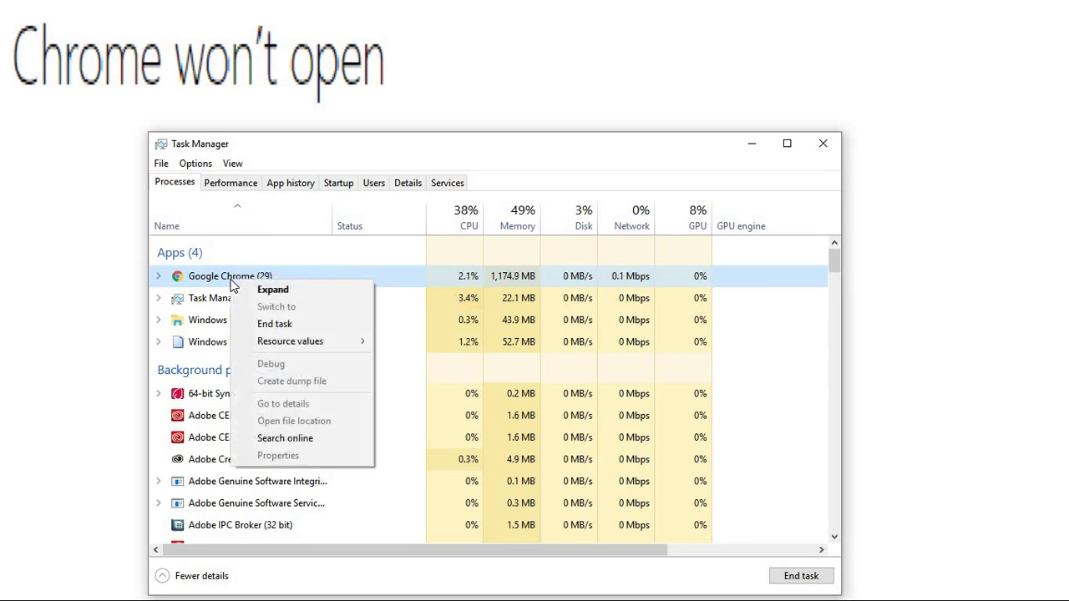
click(274, 323)
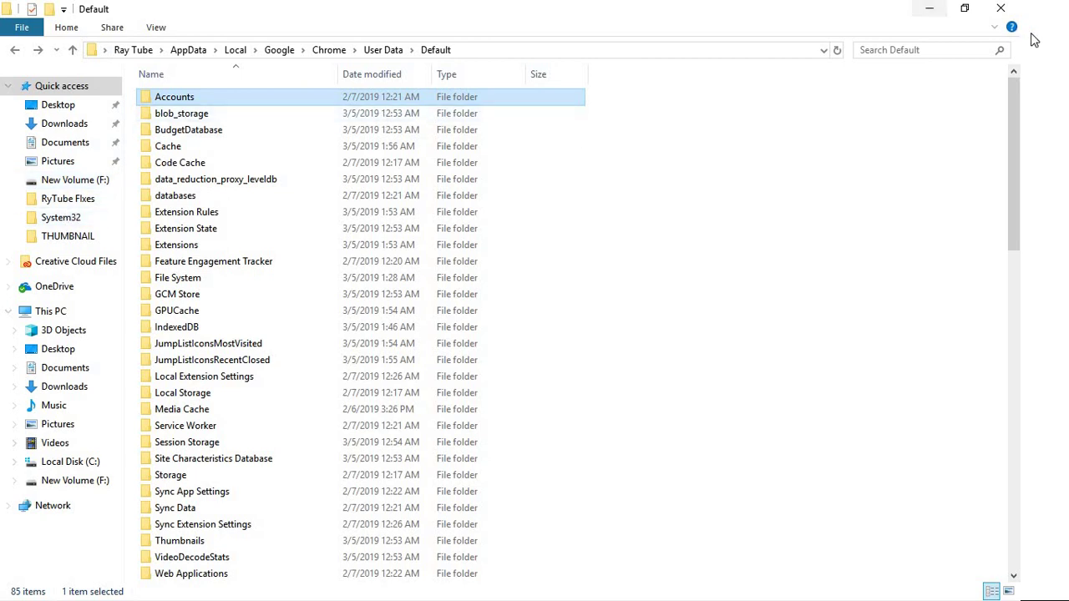
Step: Close the Default folder window and open a new, maximized File Explorer window
click(1001, 8)
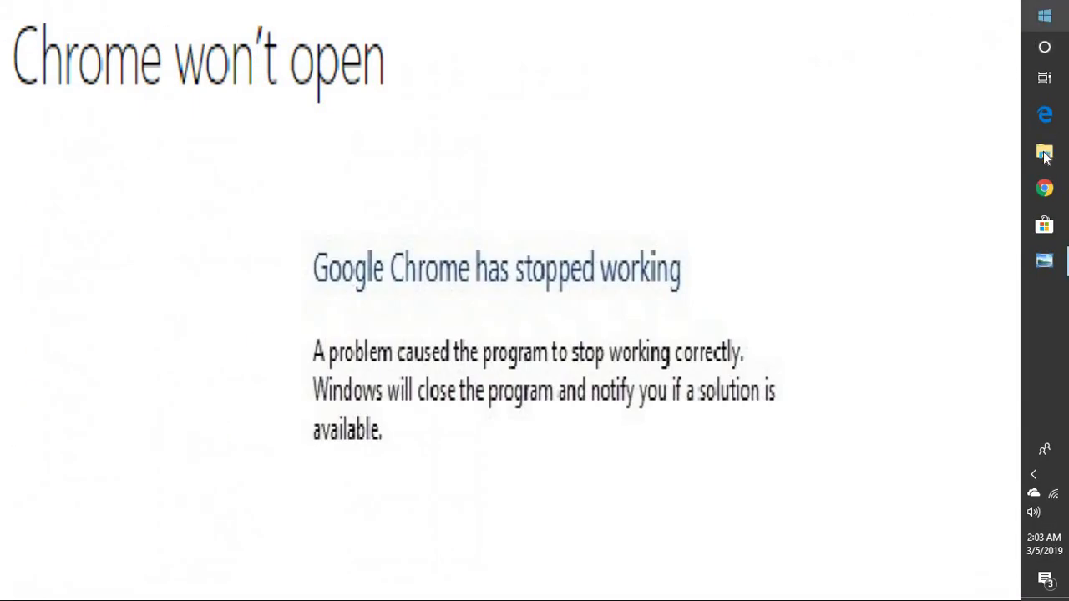
click(1044, 154)
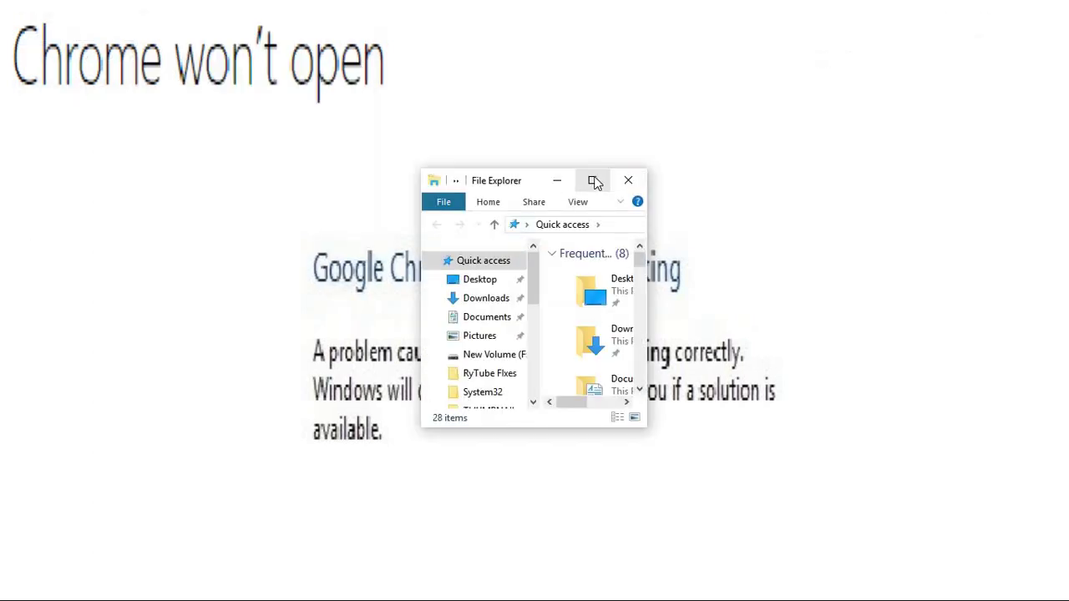
click(596, 182)
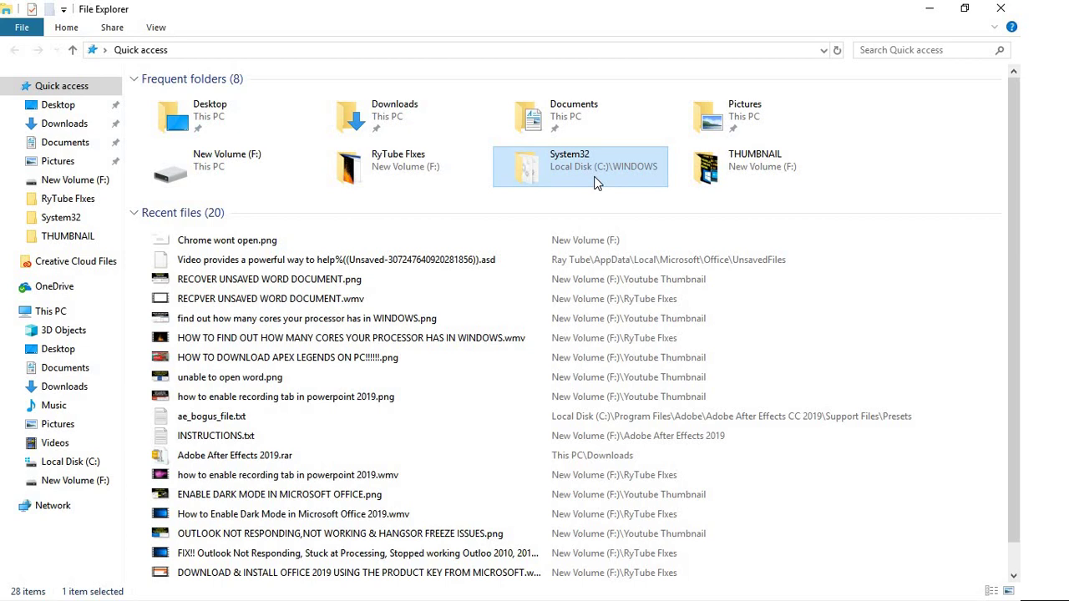
Step: Navigate Local Disk (C:) > Users > your profile > AppData > Local > Google > Chrome
double_click(242, 155)
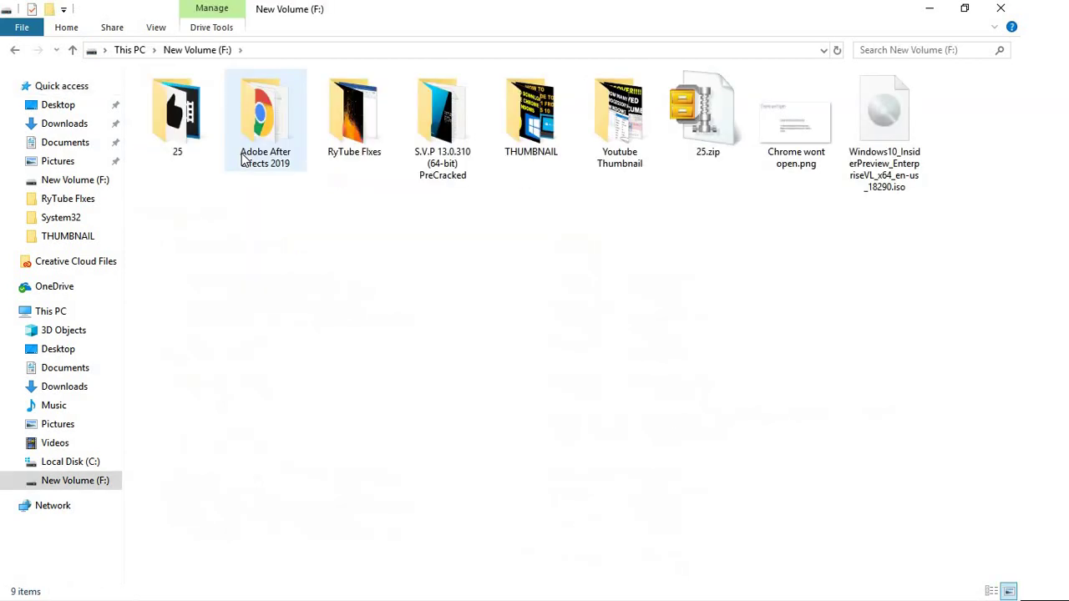
click(71, 462)
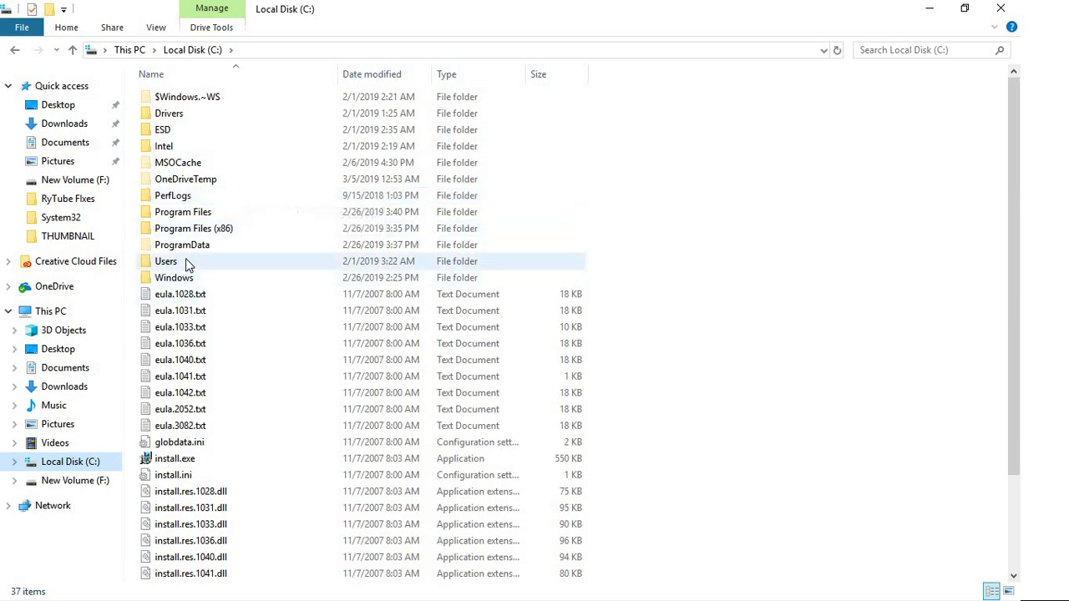
double_click(187, 261)
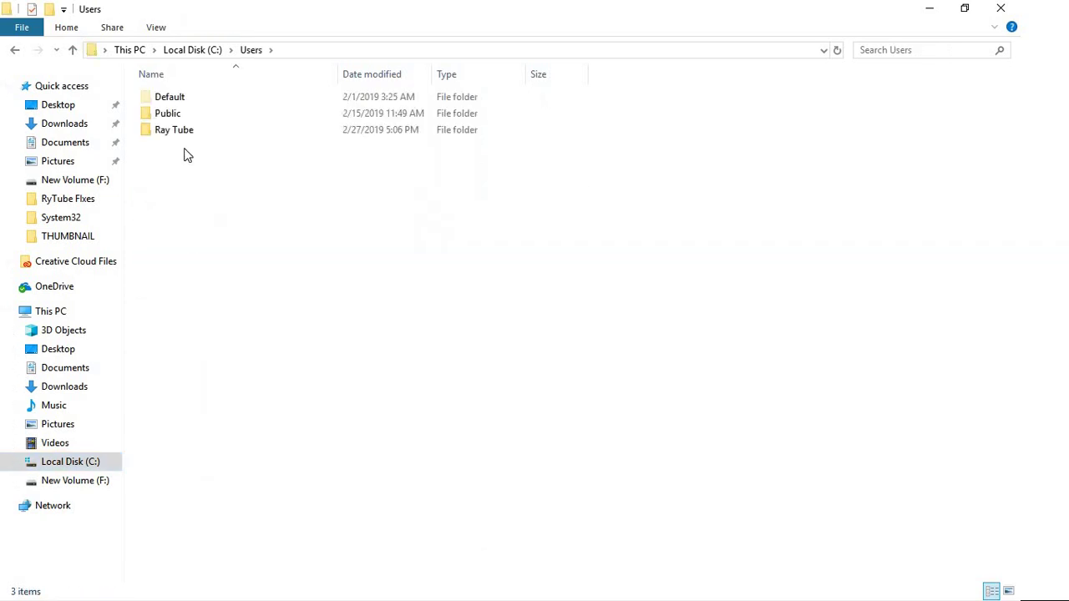
double_click(191, 133)
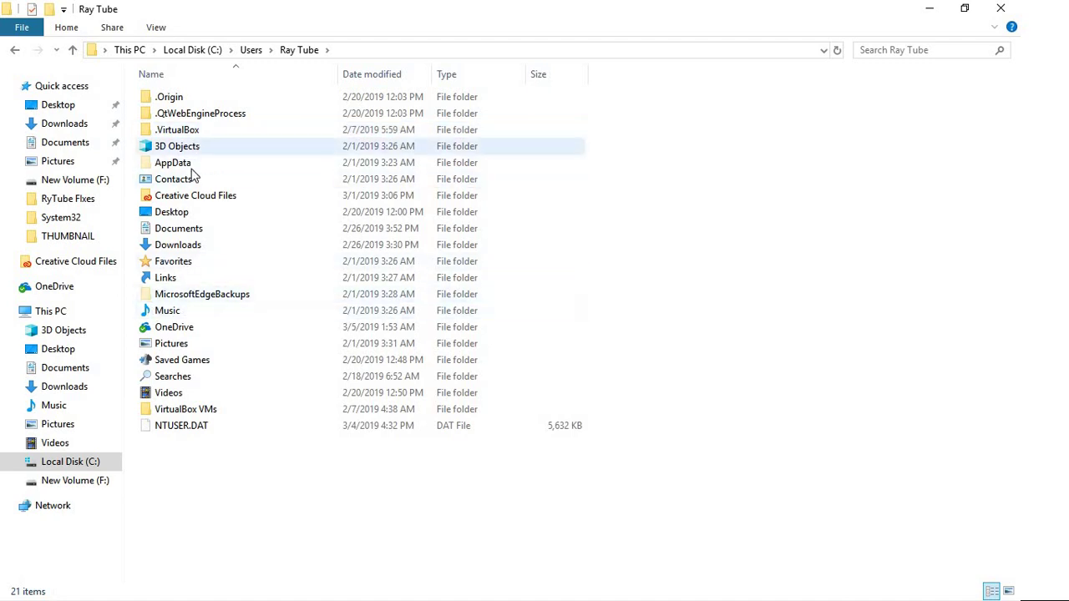
double_click(186, 162)
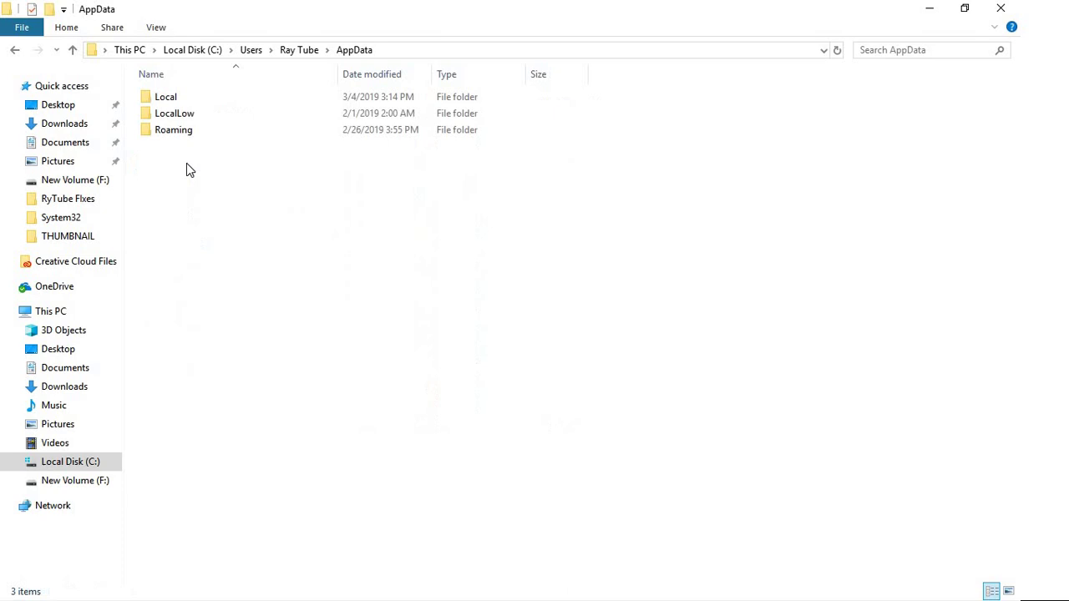
click(187, 133)
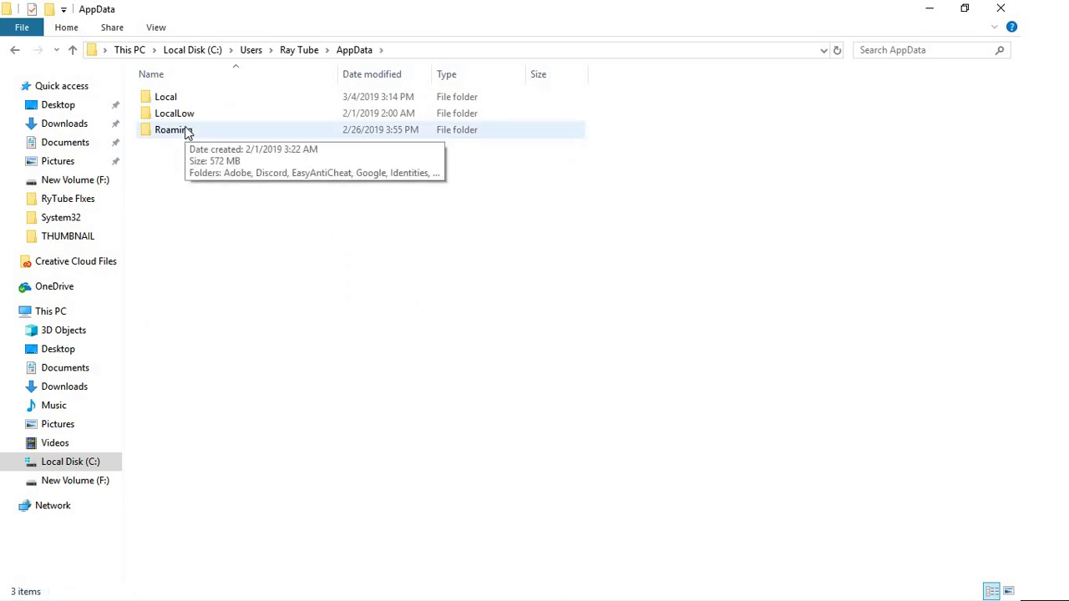
double_click(186, 102)
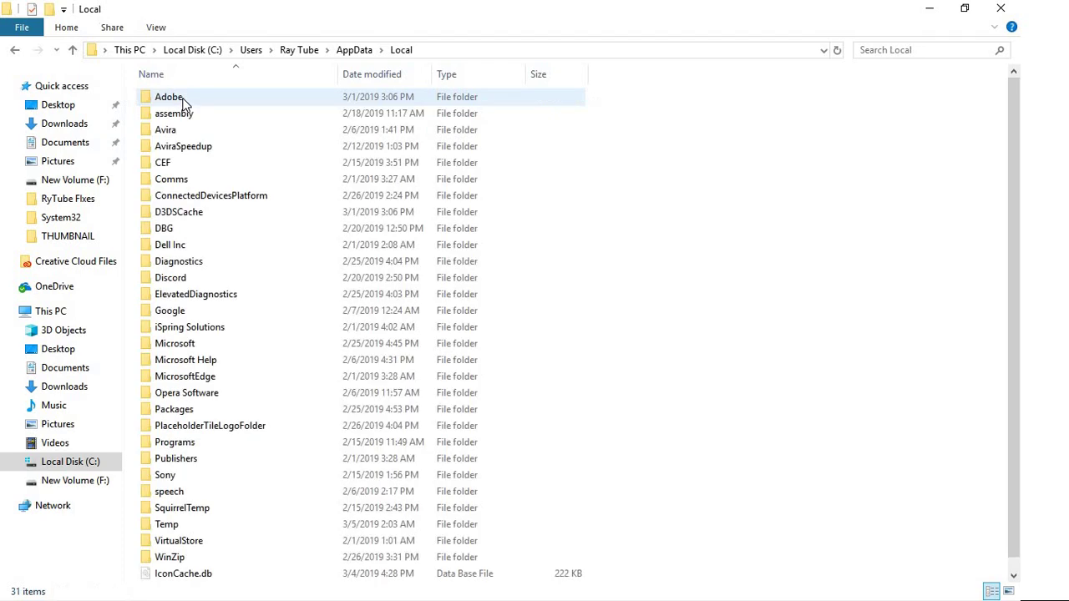
click(186, 182)
key(g)
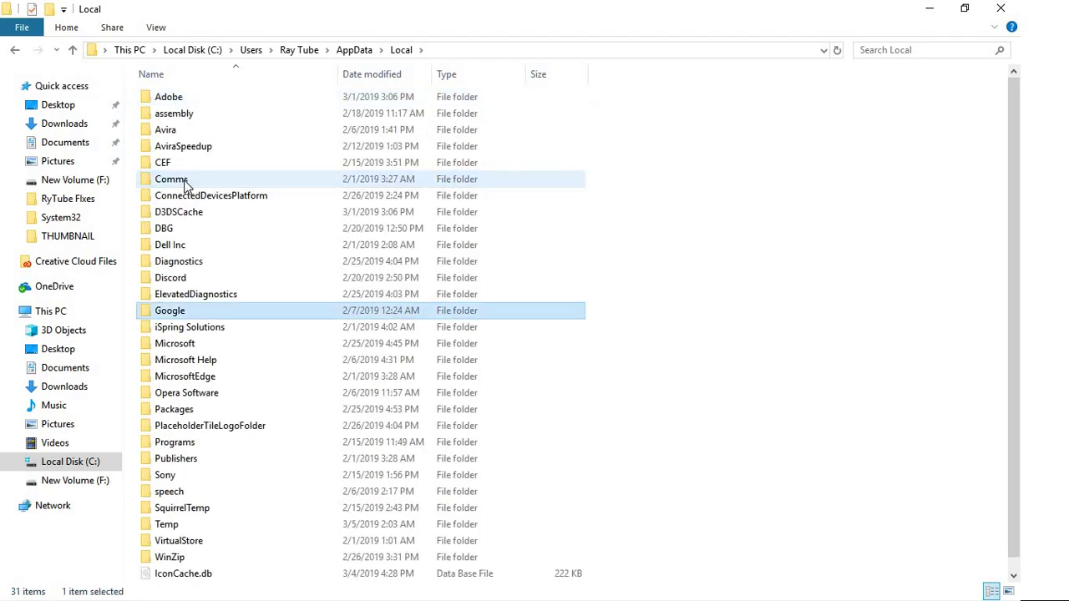
key(Return)
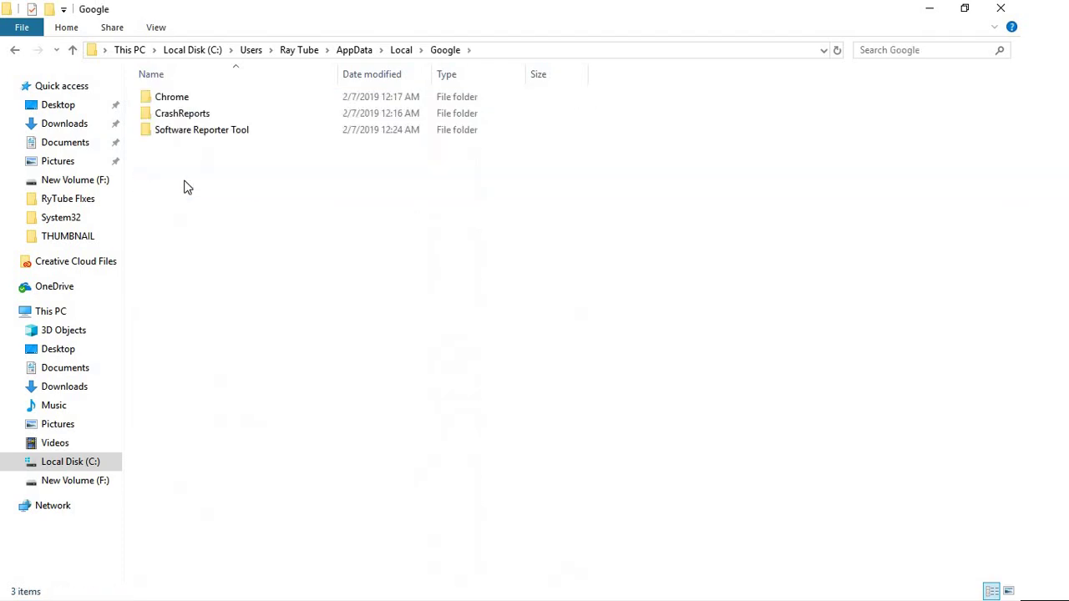
double_click(165, 100)
Step: Open User Data and select the Default folder, cancelling the rename to keep its name
double_click(167, 101)
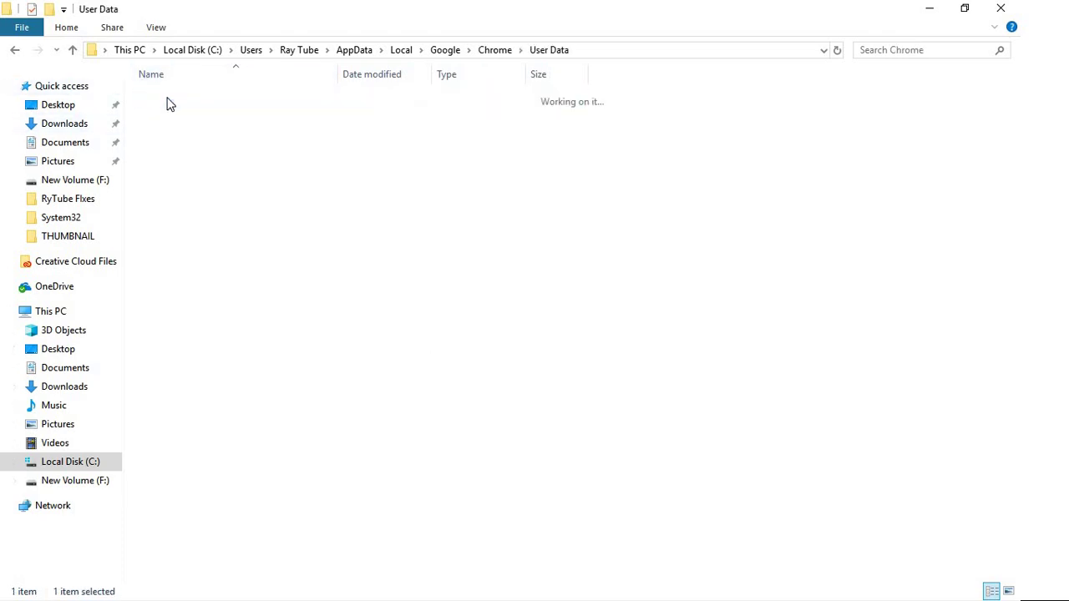
click(186, 163)
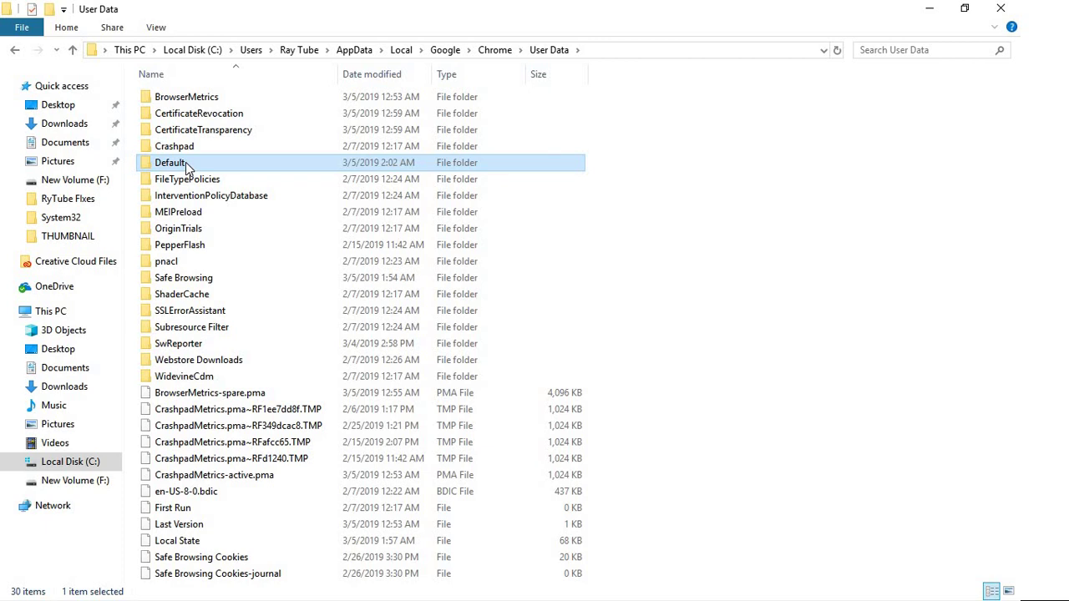
click(187, 165)
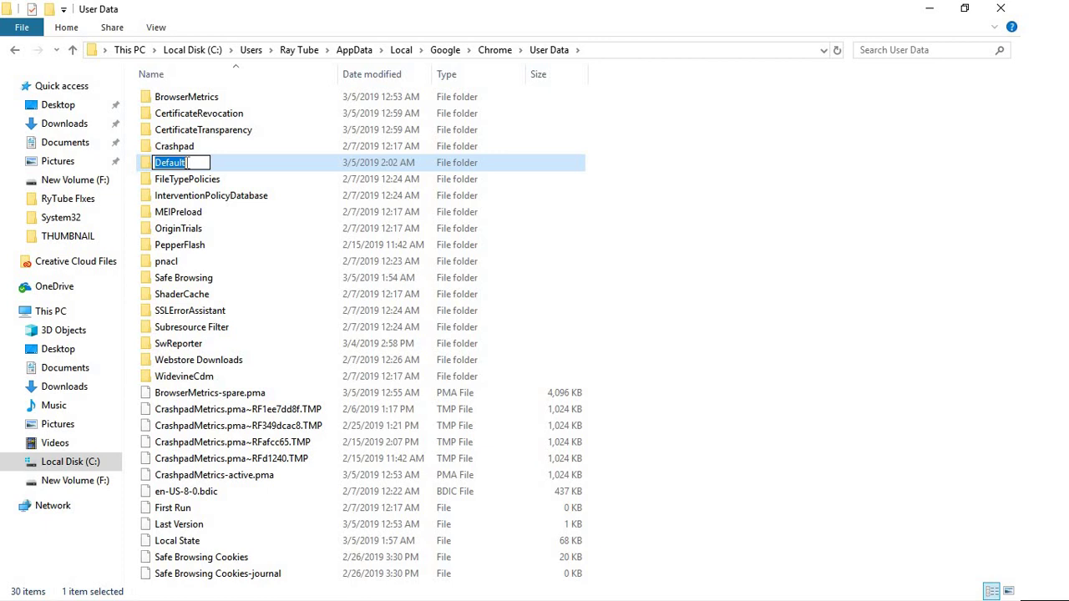
key(Escape)
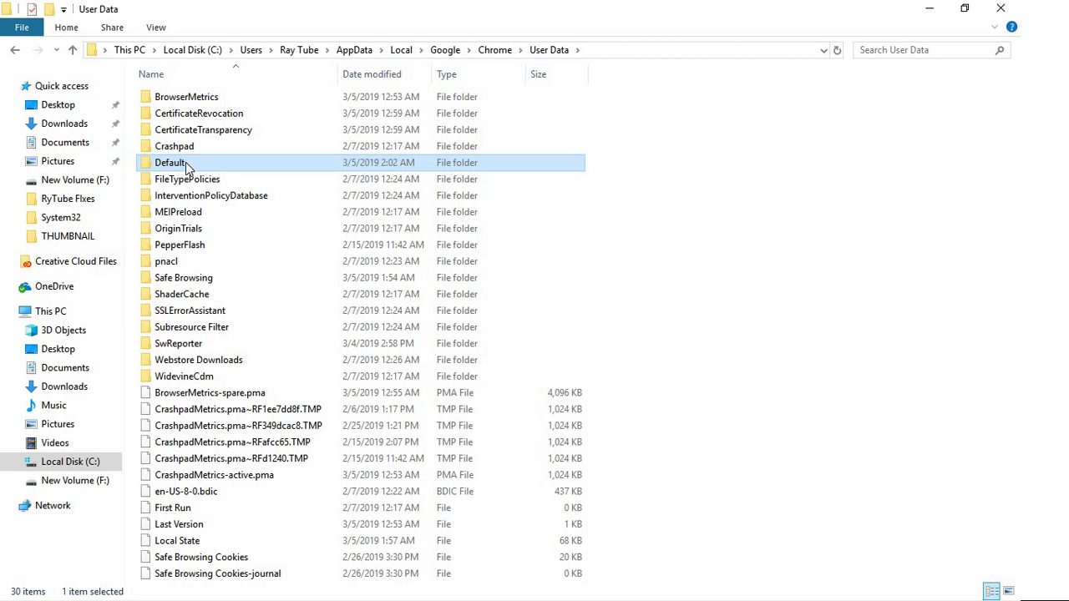
Step: Copy the Default profile folder, then relaunch Google Chrome from the taskbar
right_click(186, 163)
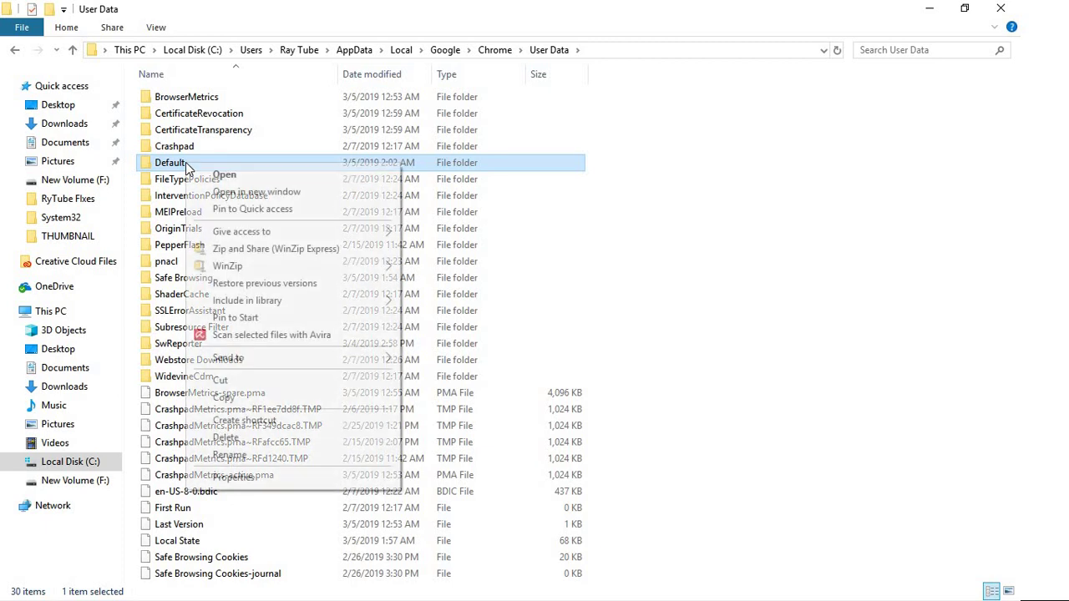
click(224, 398)
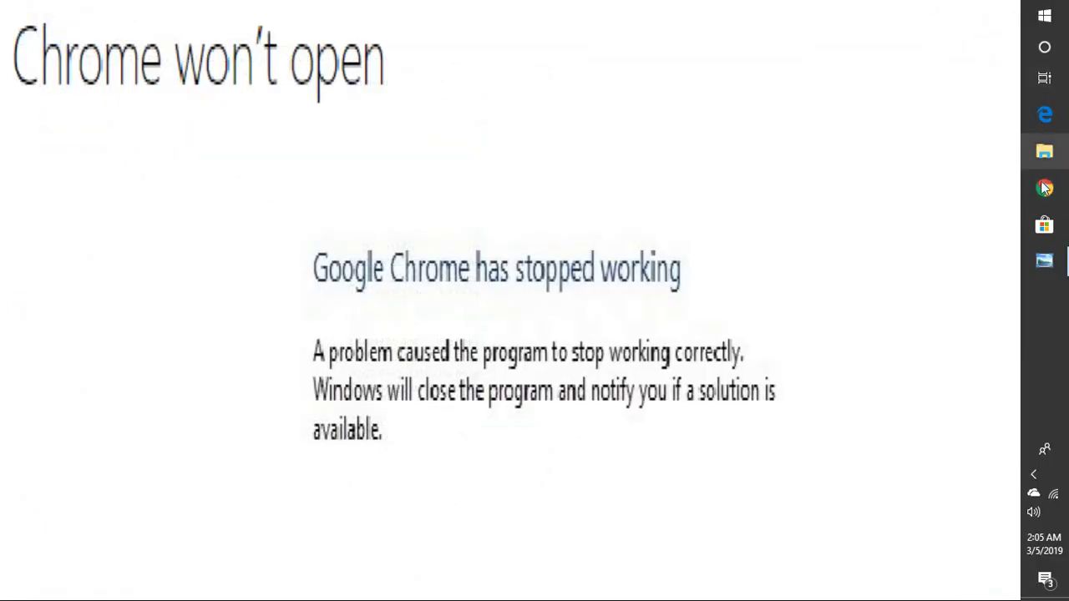
click(1044, 188)
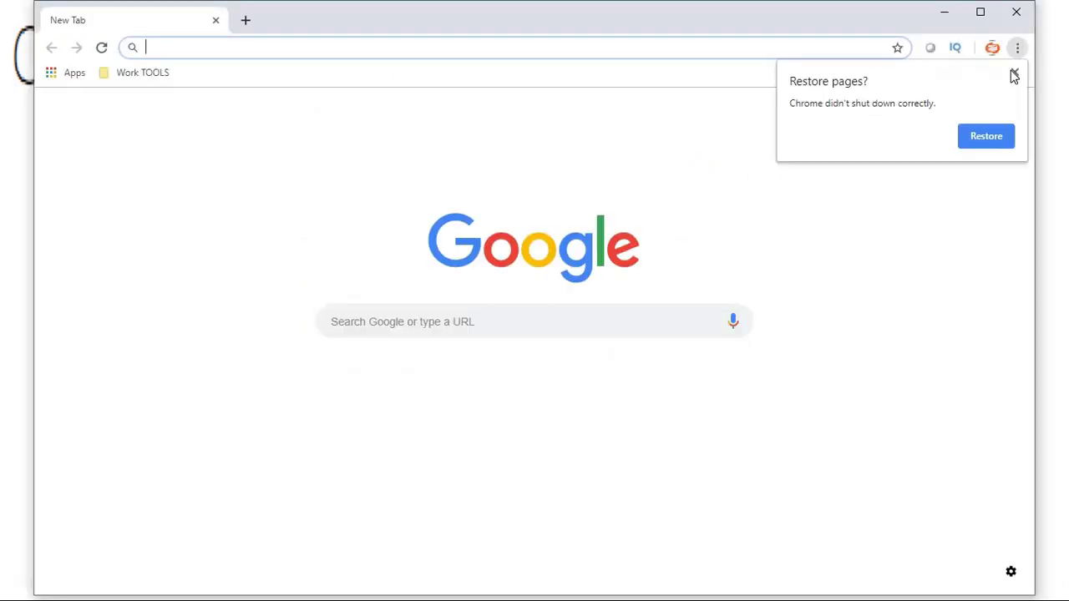
Step: Dismiss the Restore pages prompt and open Settings with Advanced expanded down to Reset and clean up
click(1012, 73)
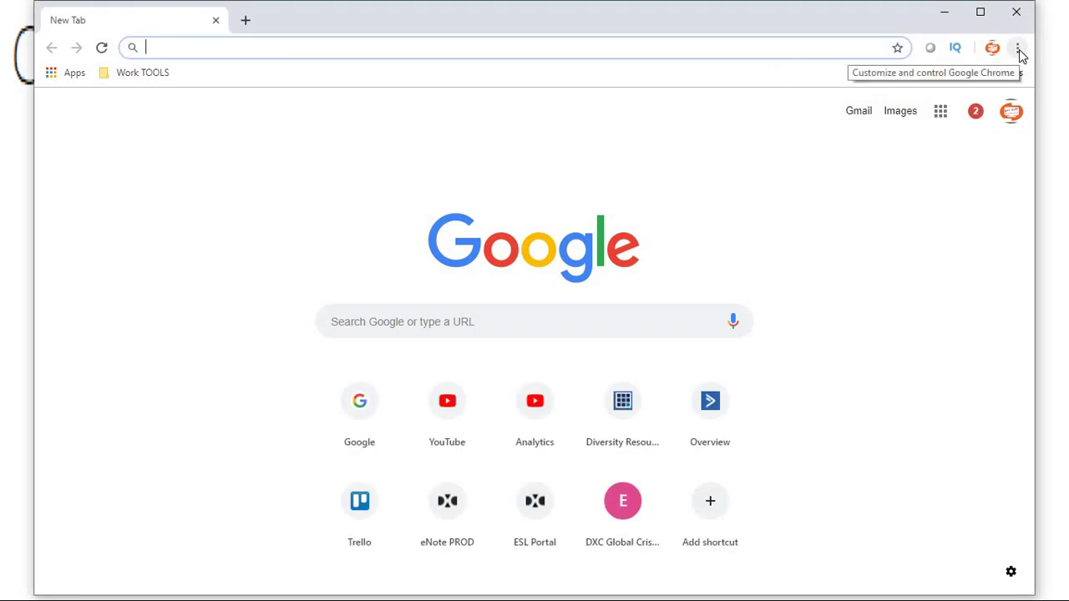
click(1018, 50)
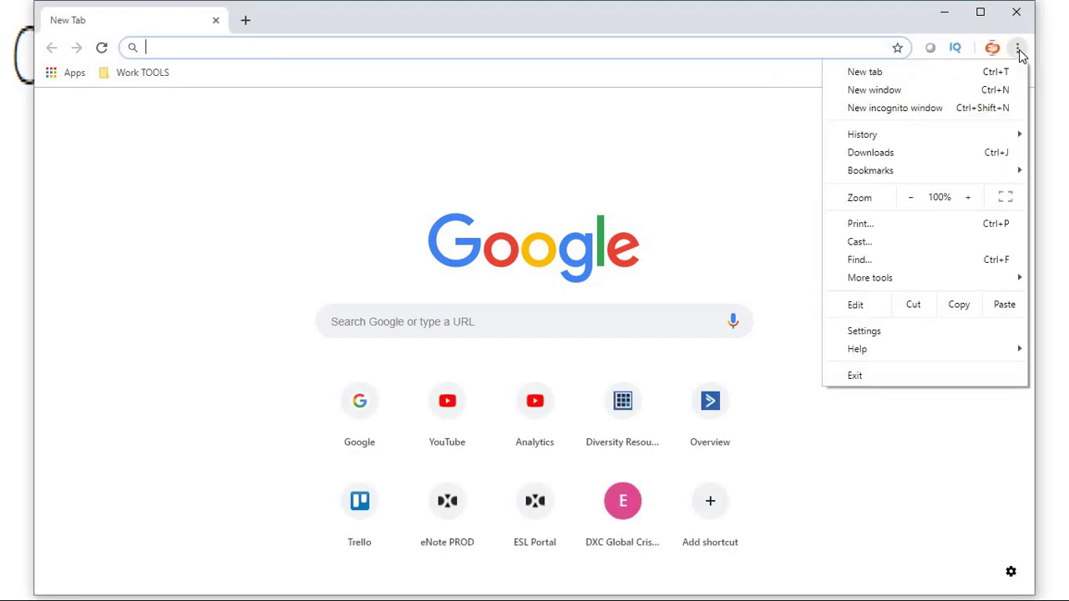
click(917, 339)
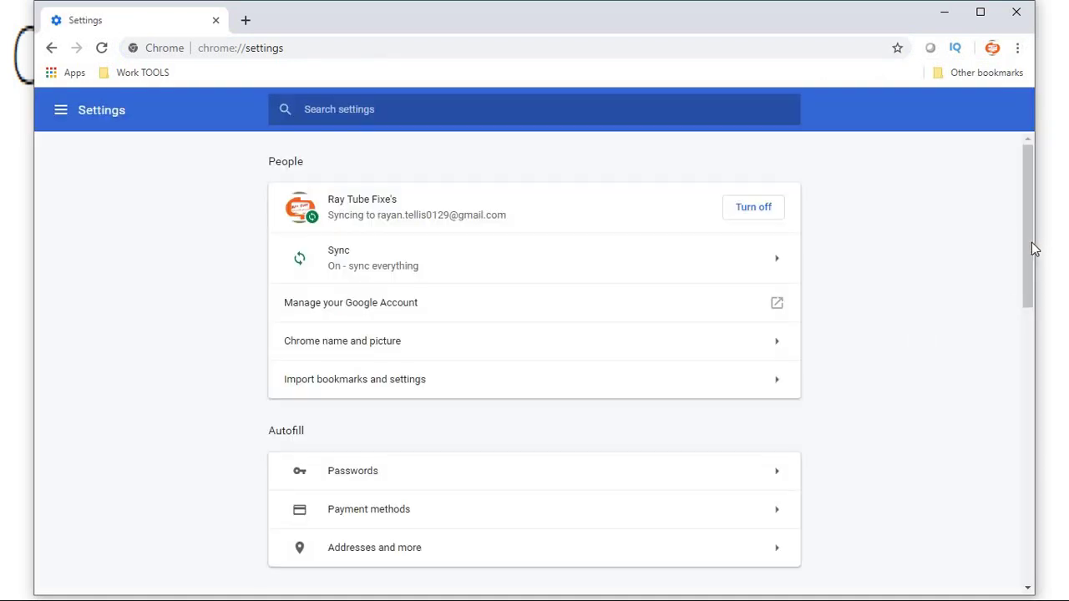
scroll(1031, 334, down, 3)
scroll(994, 518, down, 10)
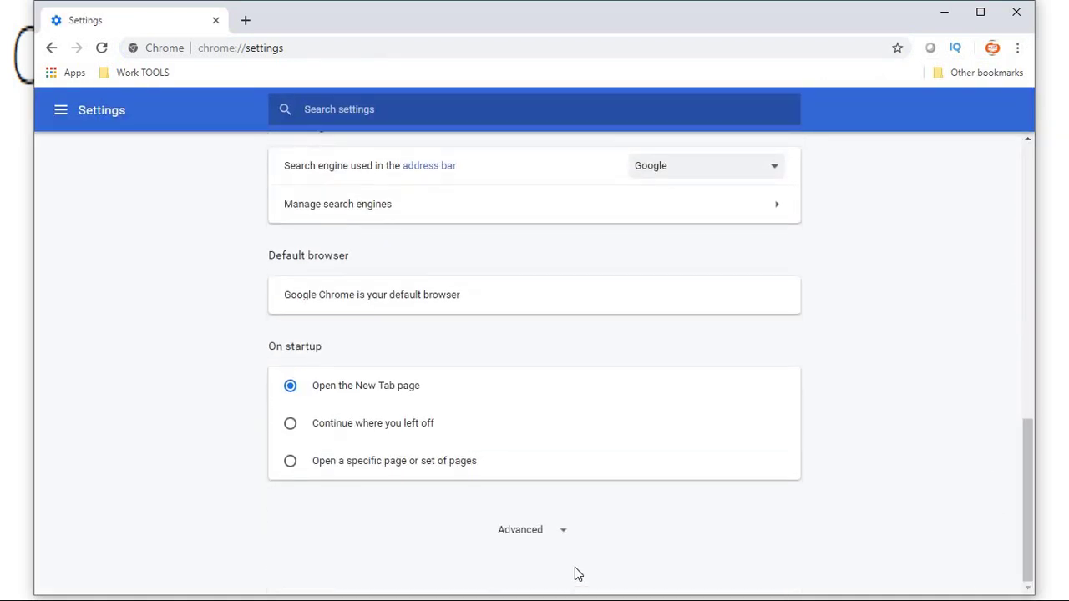
click(559, 535)
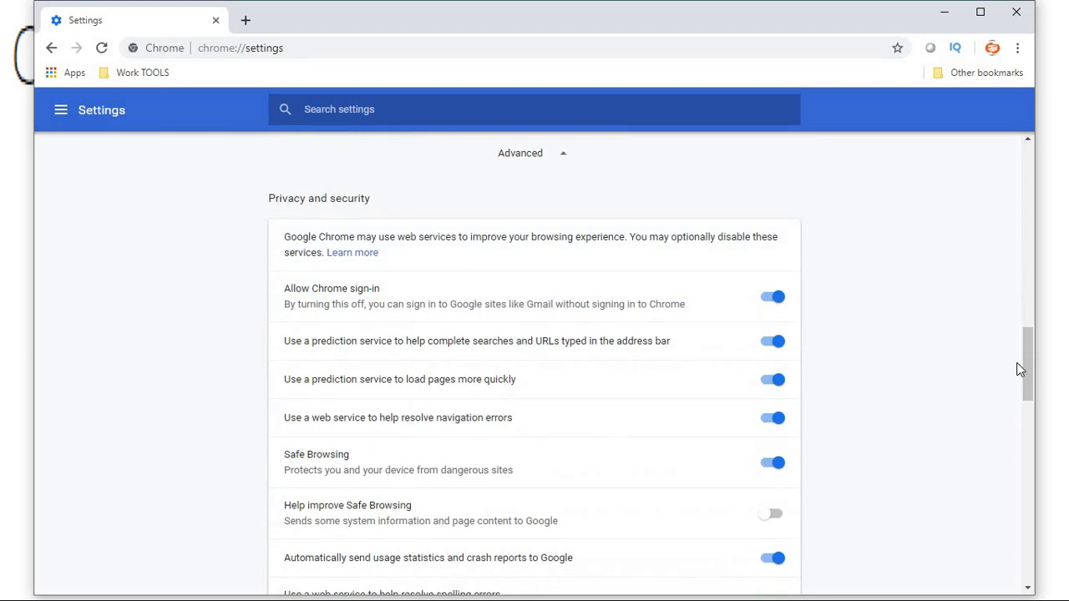
drag(1025, 376, 1026, 595)
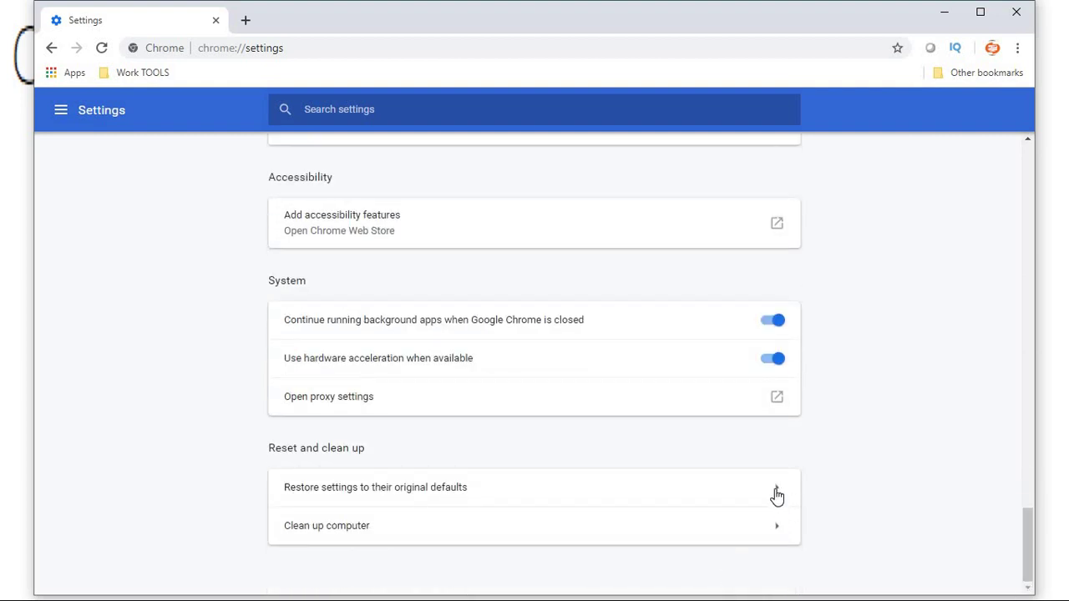
Step: Restore Chrome's settings to their original defaults and confirm with Reset settings
click(776, 493)
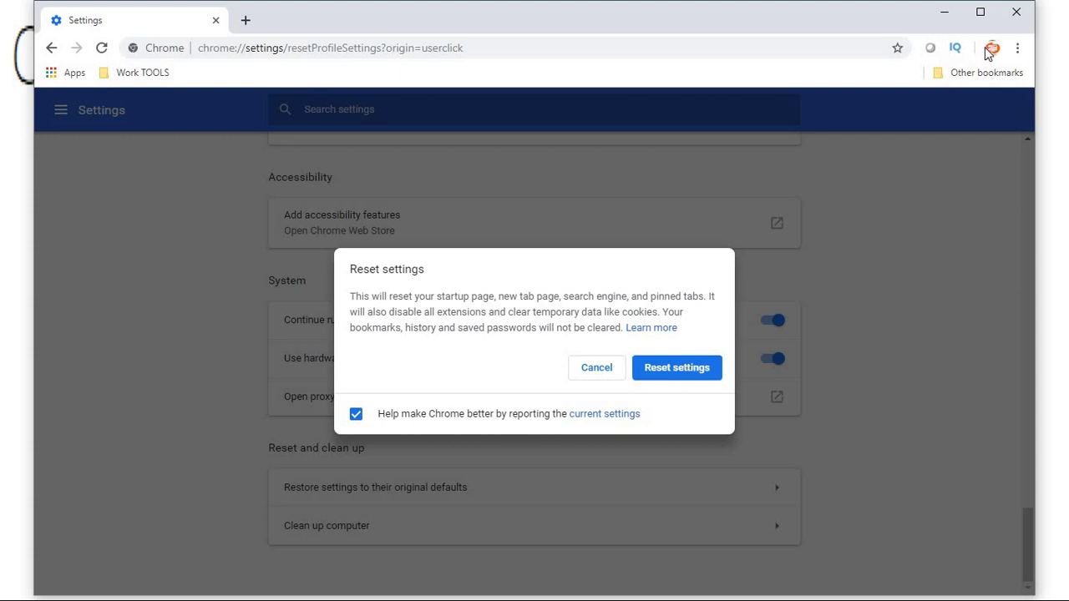
click(693, 376)
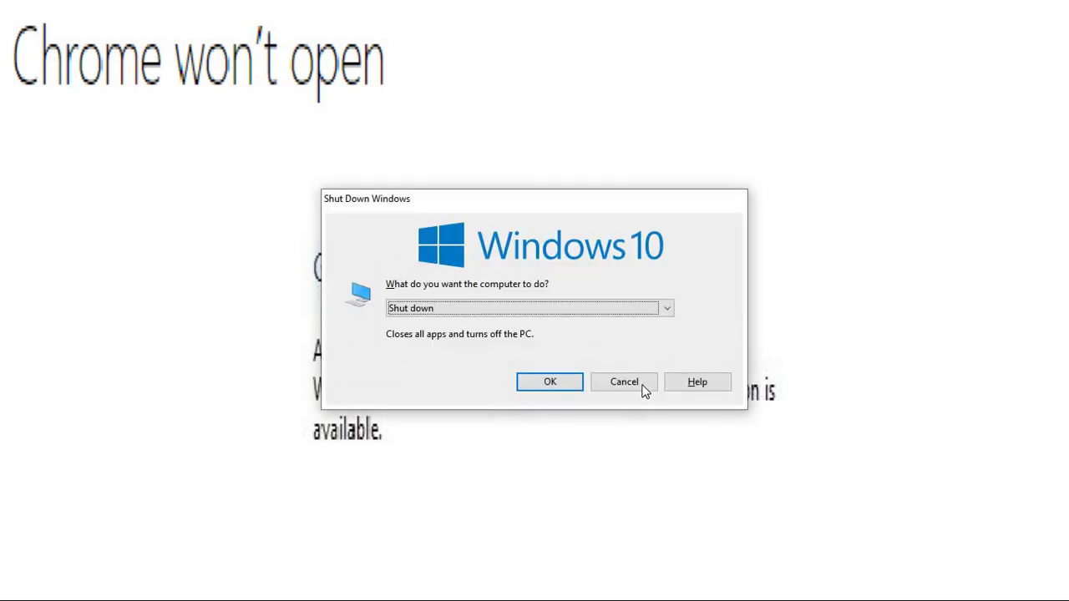
Step: Cancel the Shut Down prompt, return to the desktop, and run 'chrome /safe' from the Run dialog
click(641, 384)
key(Escape)
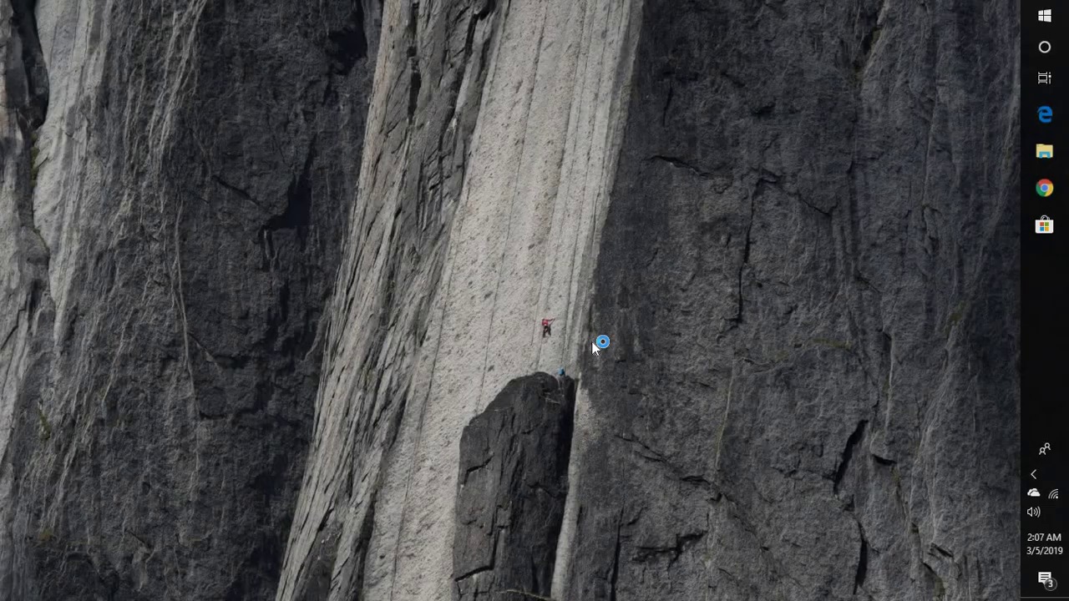
key(super+d)
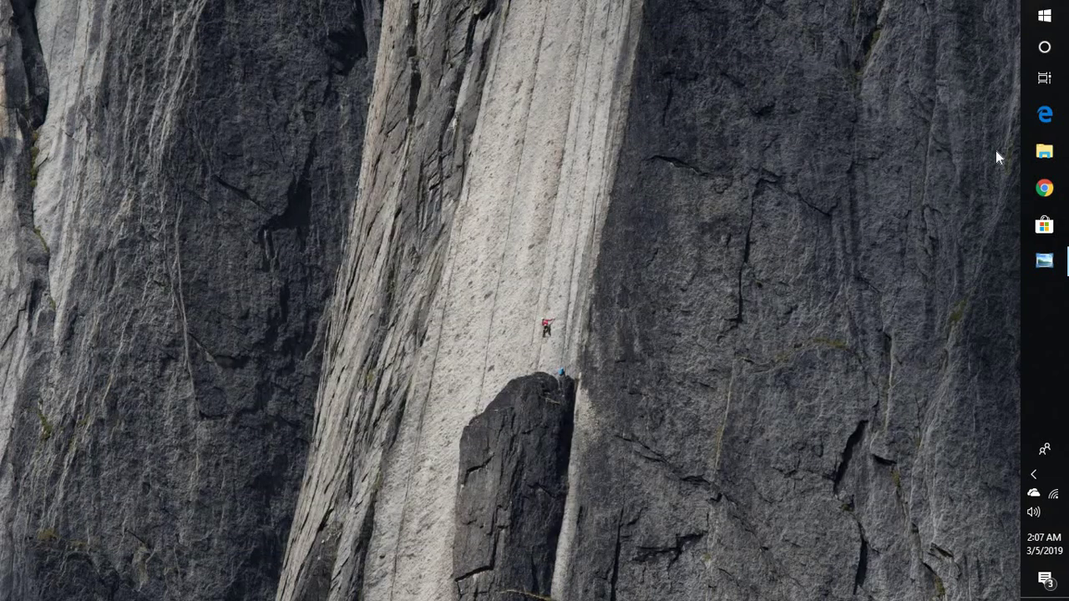
key(super+r)
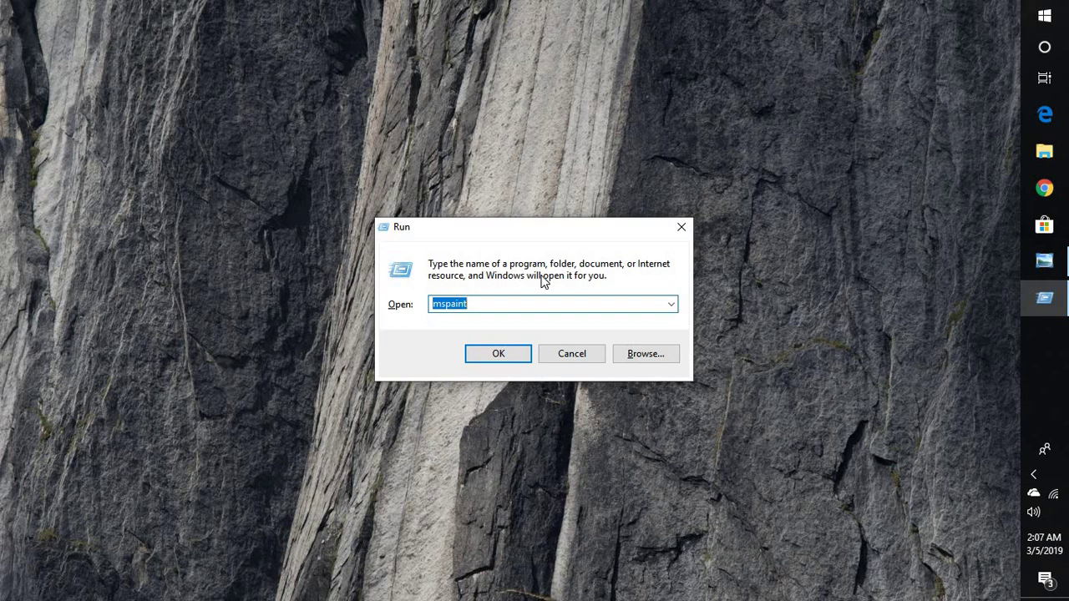
text(chrome /safe)
key(Return)
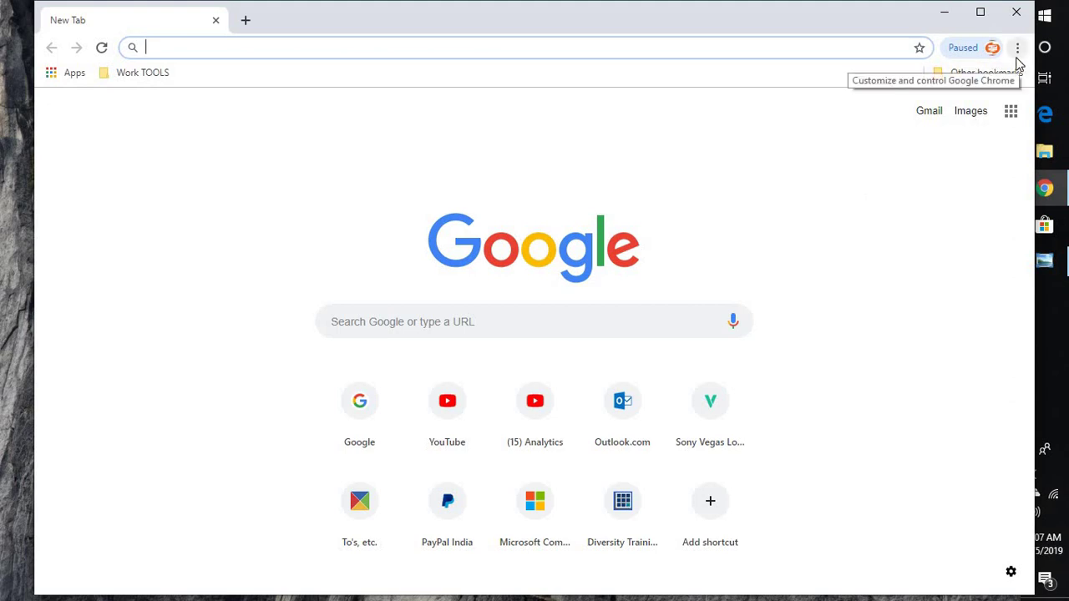
Step: Open Settings, expand Advanced, and go to the Clean up computer page
click(1017, 52)
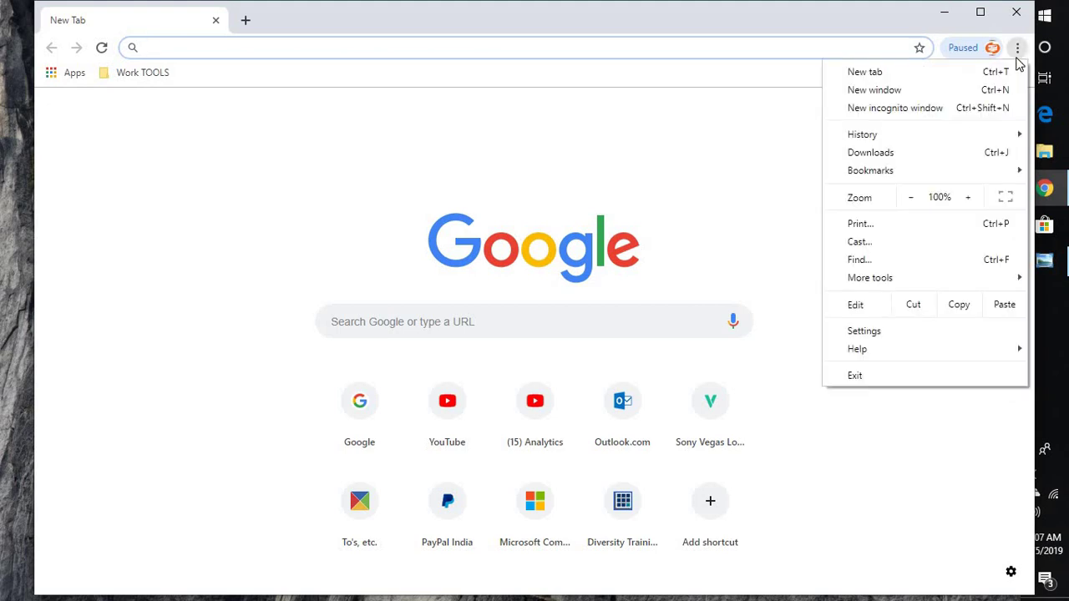
click(861, 331)
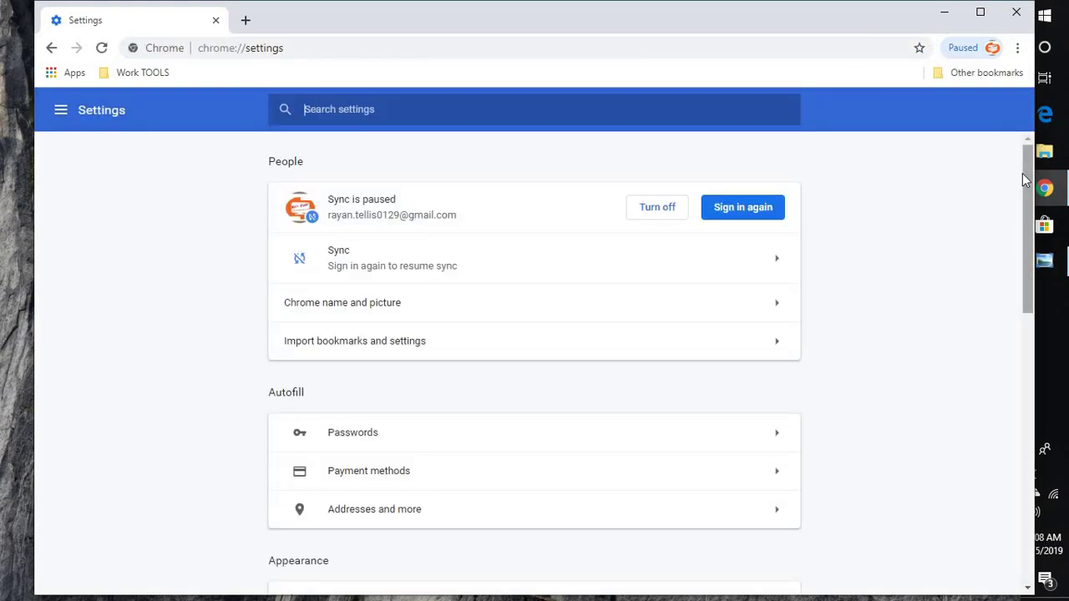
drag(1022, 178, 1004, 490)
click(560, 534)
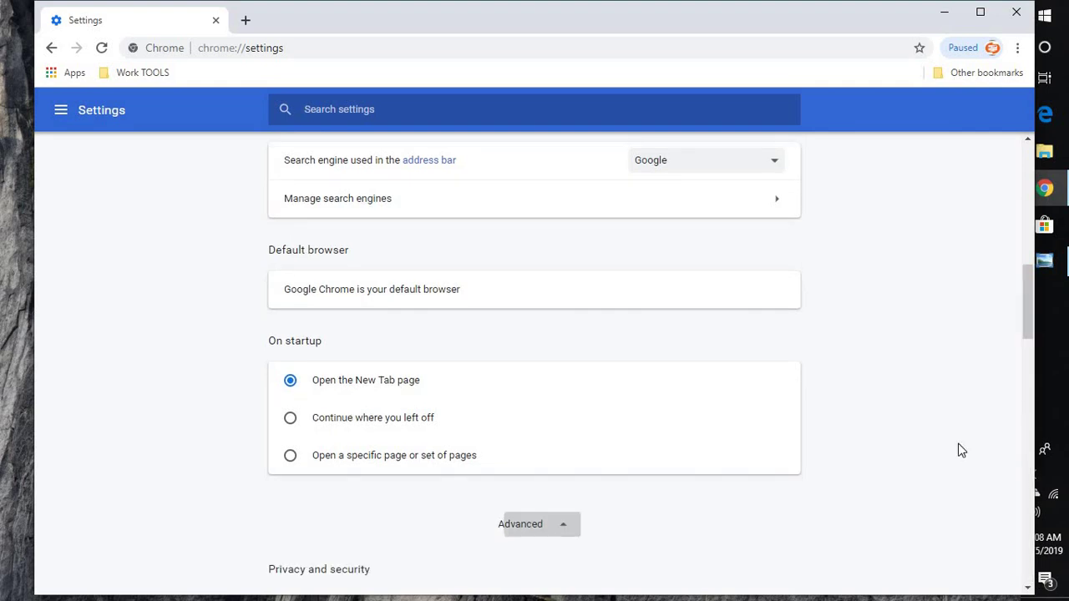
drag(1023, 368, 1018, 555)
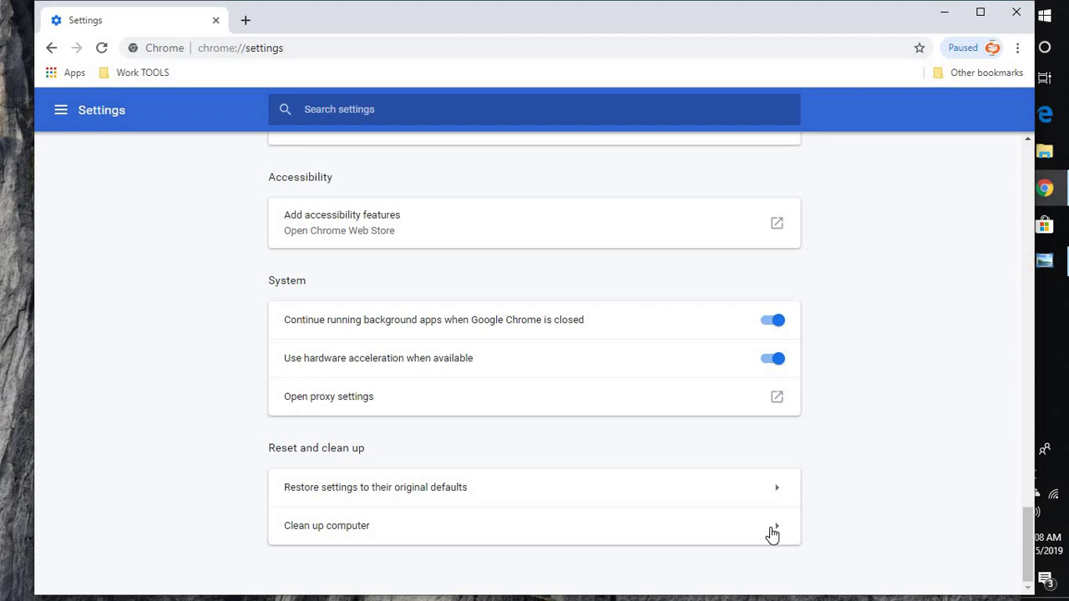
click(768, 532)
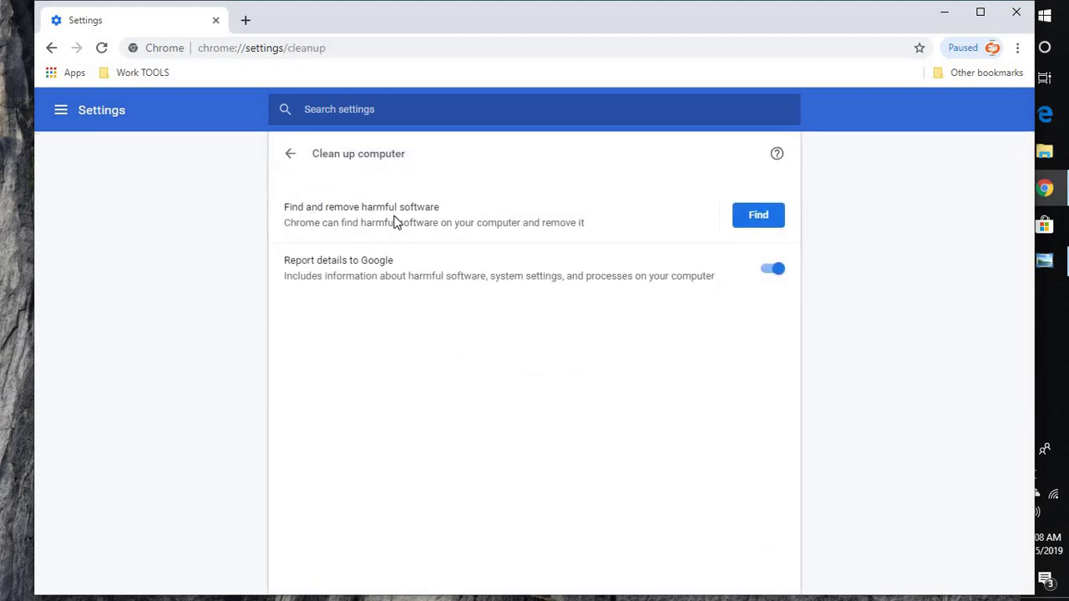
Step: Start the scan with Find next to 'Find and remove harmful software'
click(760, 219)
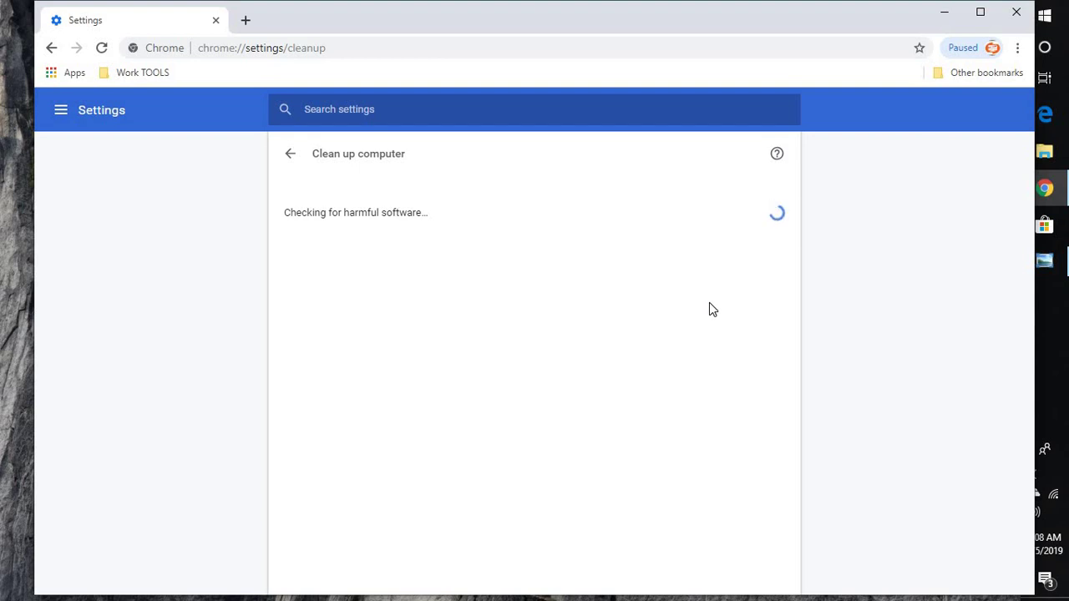
key(super+r)
text(apl)
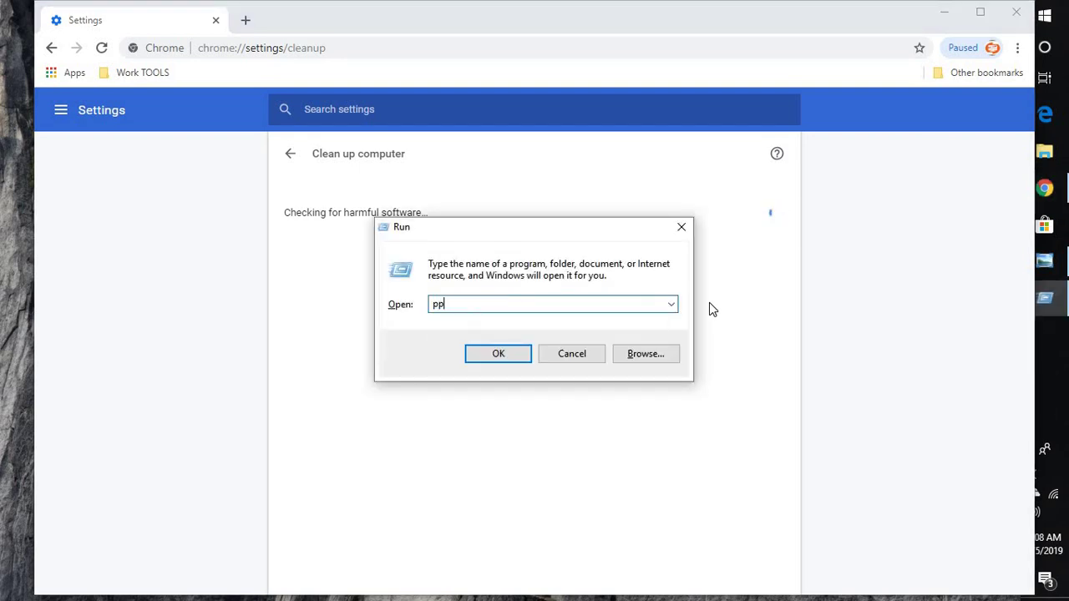
key(BackSpace)
key(BackSpace)
key(BackSpace)
text(app)
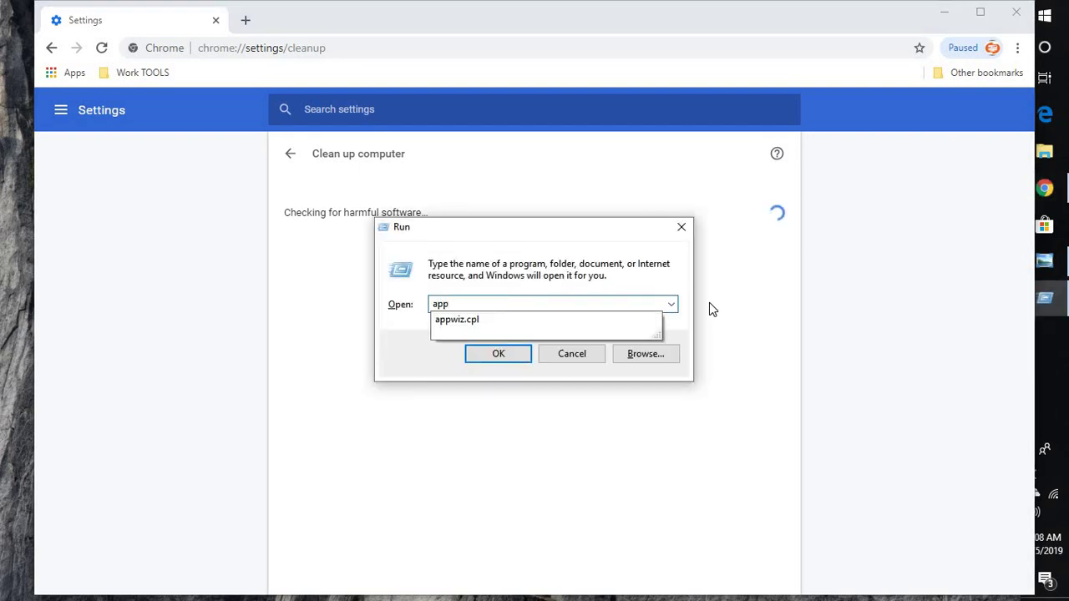
key(Down)
key(Return)
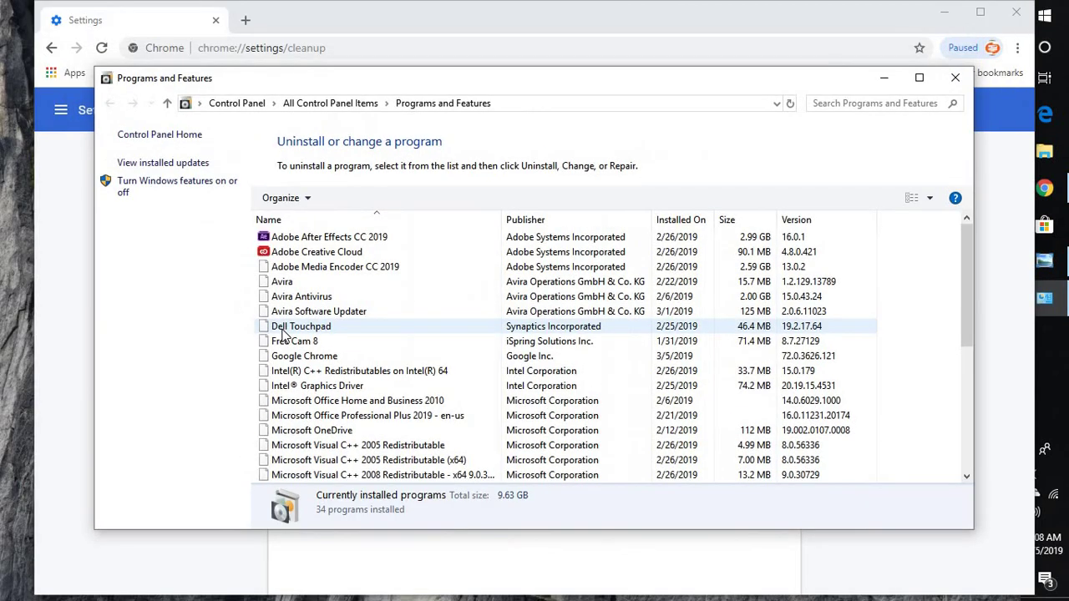
click(282, 331)
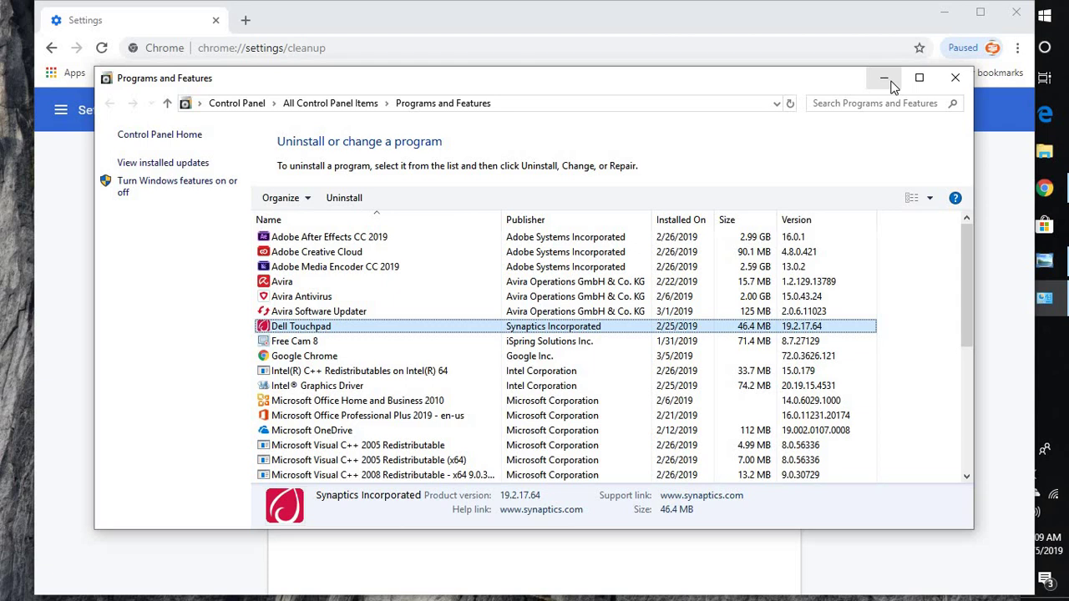
click(955, 79)
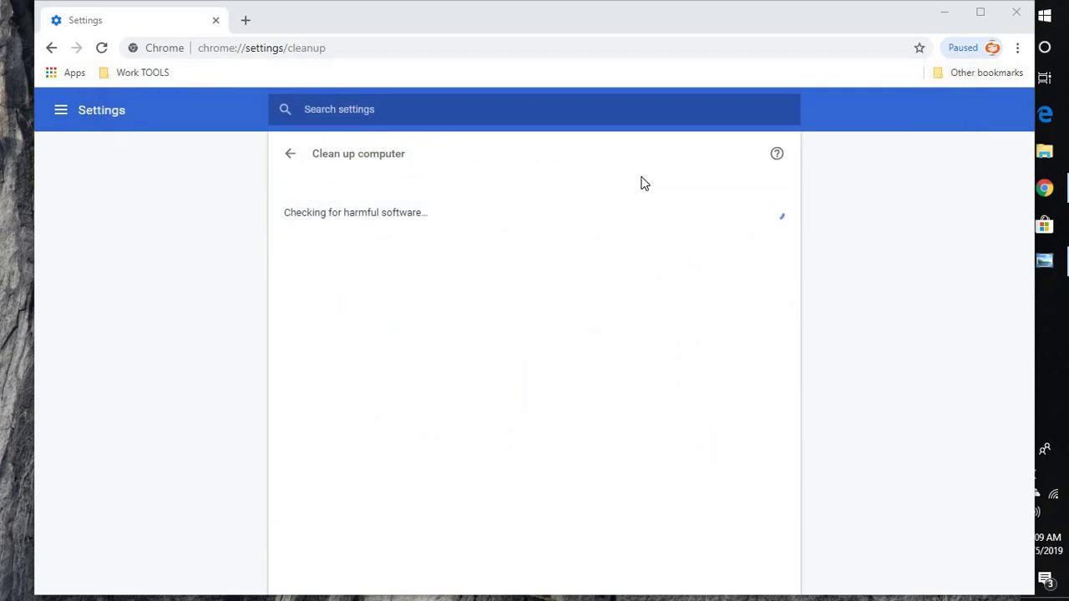